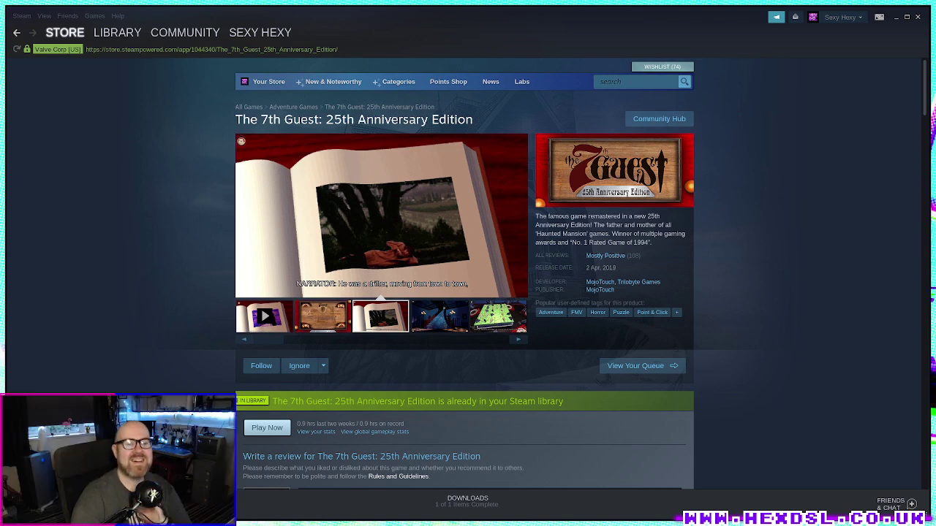
Step: Switch Steam to the library page of The 7th Guest: 25th Anniversary Edition
{"action": "left_click", "coordinate": [131, 33]}
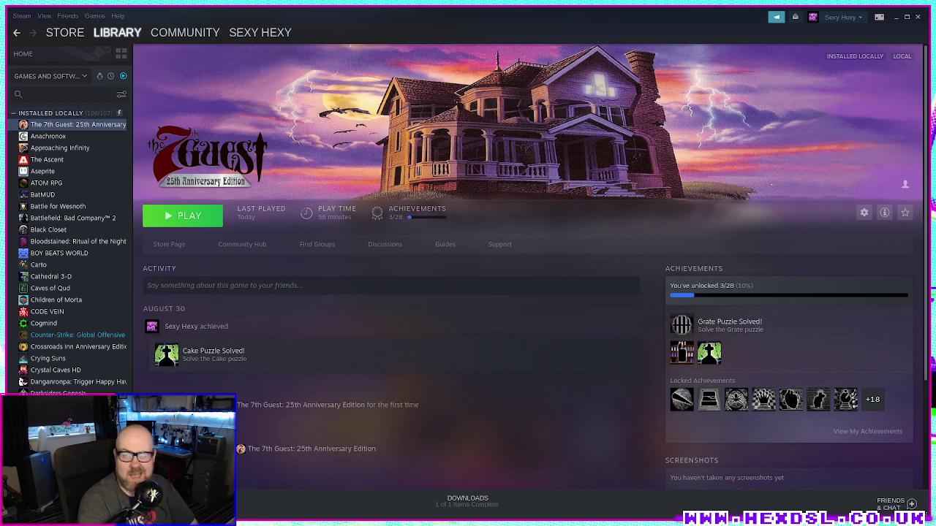
{"action": "right_click", "coordinate": [635, 142]}
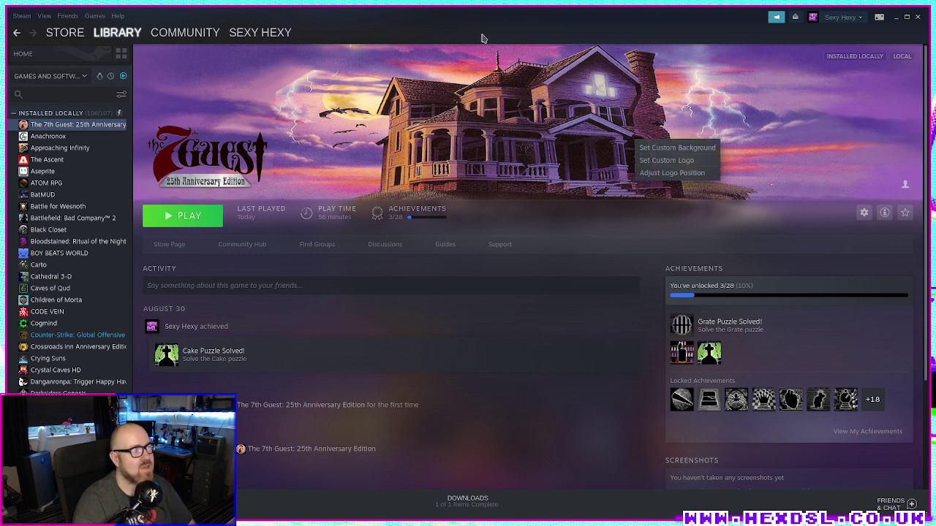
{"action": "left_click", "coordinate": [607, 296]}
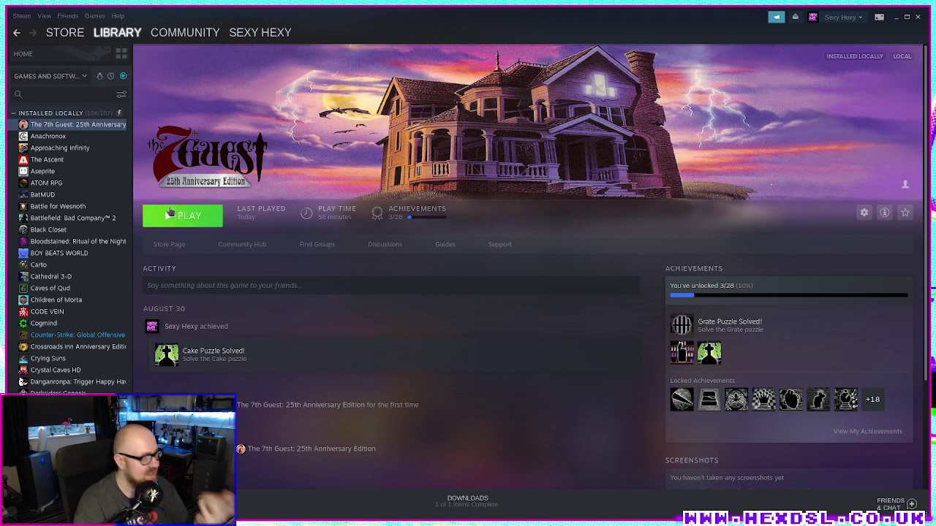
Step: Open The 7th Guest's store page and note app ID 1044340 in its address
{"action": "left_click", "coordinate": [174, 244]}
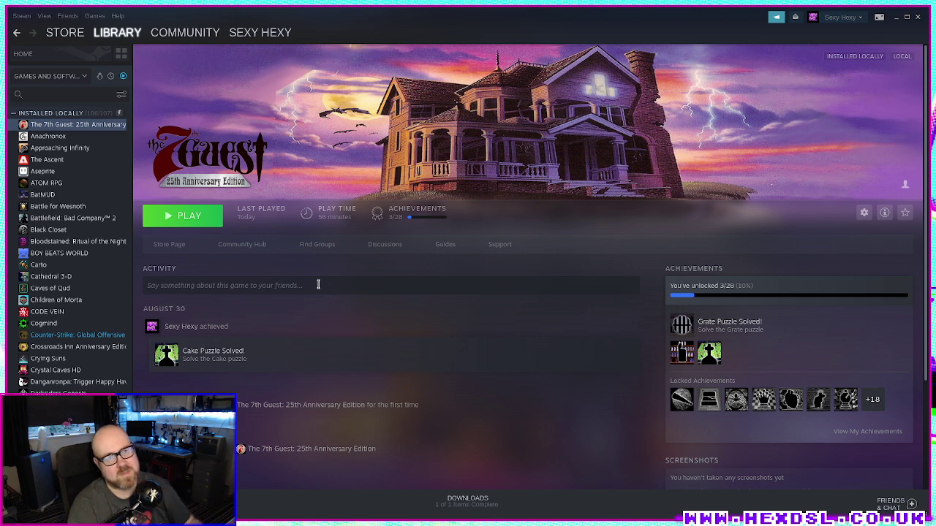
{"action": "left_click", "coordinate": [169, 244]}
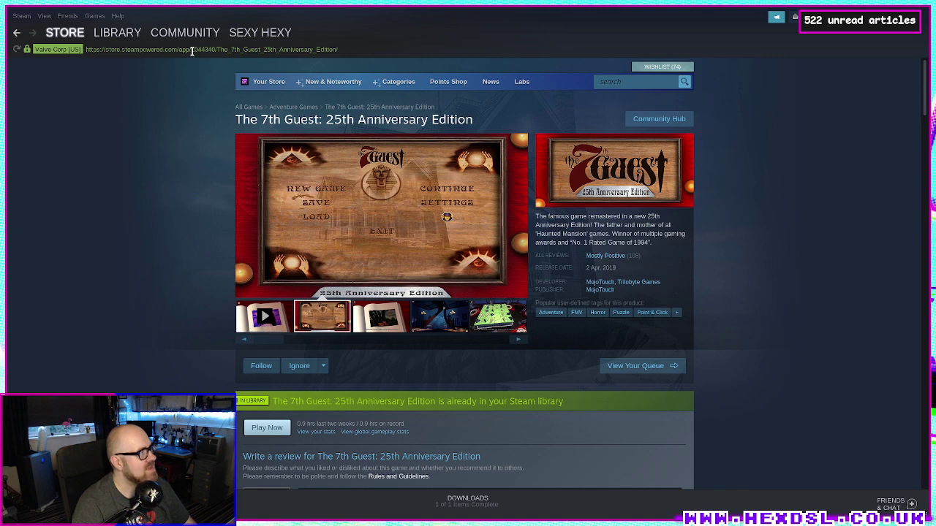
{"action": "left_click_drag", "start_coordinate": [193, 50], "coordinate": [219, 51]}
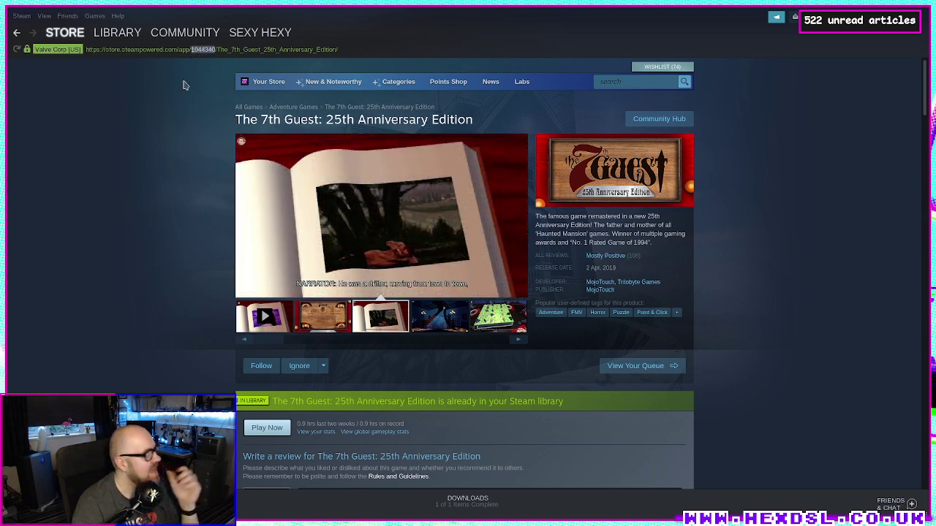
{"action": "left_click", "coordinate": [170, 20]}
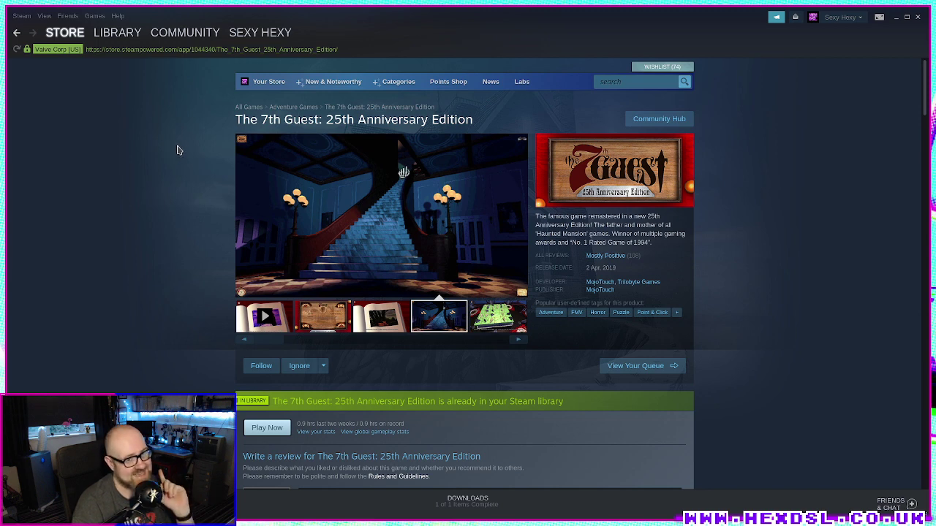
{"action": "left_click", "coordinate": [21, 15]}
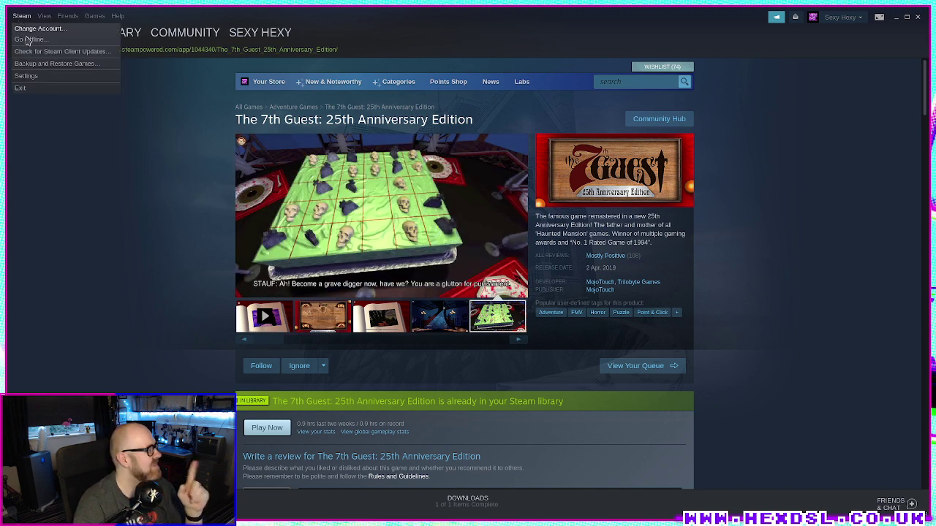
{"action": "left_click", "coordinate": [26, 76]}
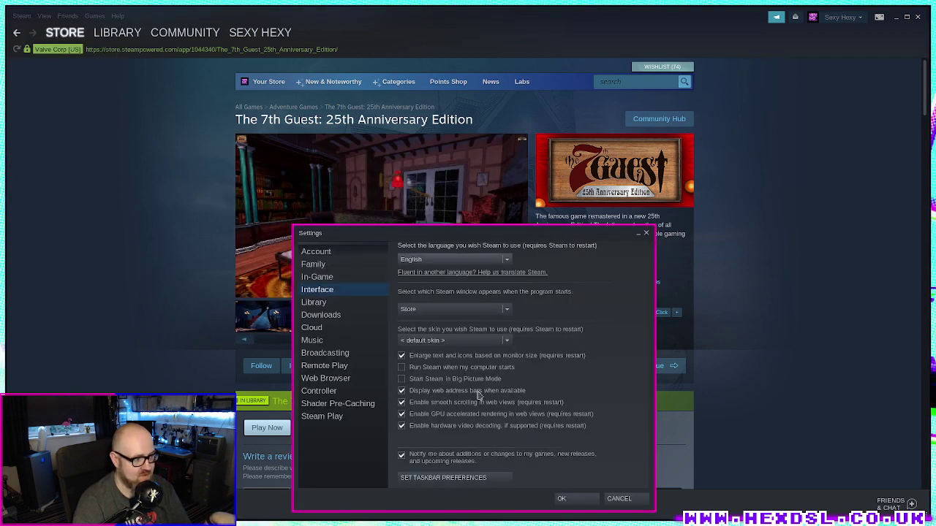
{"action": "left_click", "coordinate": [620, 499]}
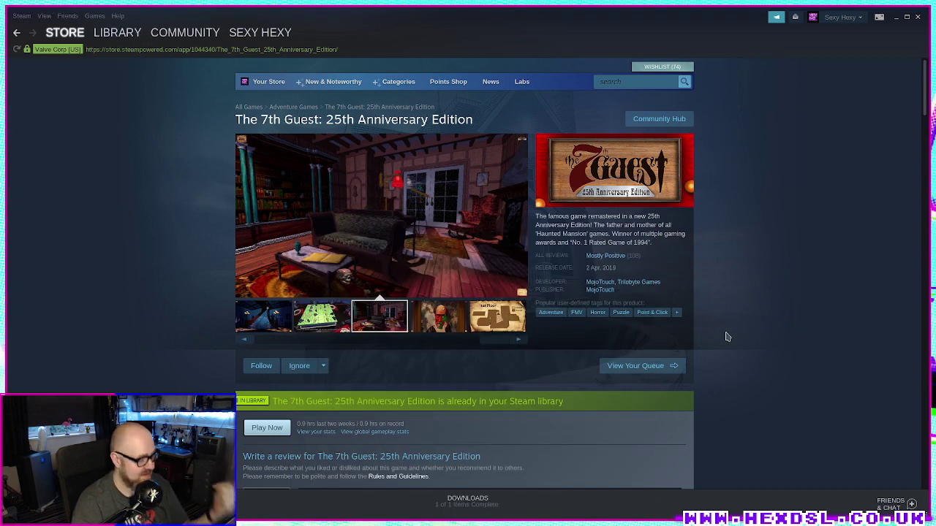
Step: In a new terminal, enter 'protontricks 1044340 winecfg' for The 7th Guest's prefix
{"action": "key", "text": "super+Return"}
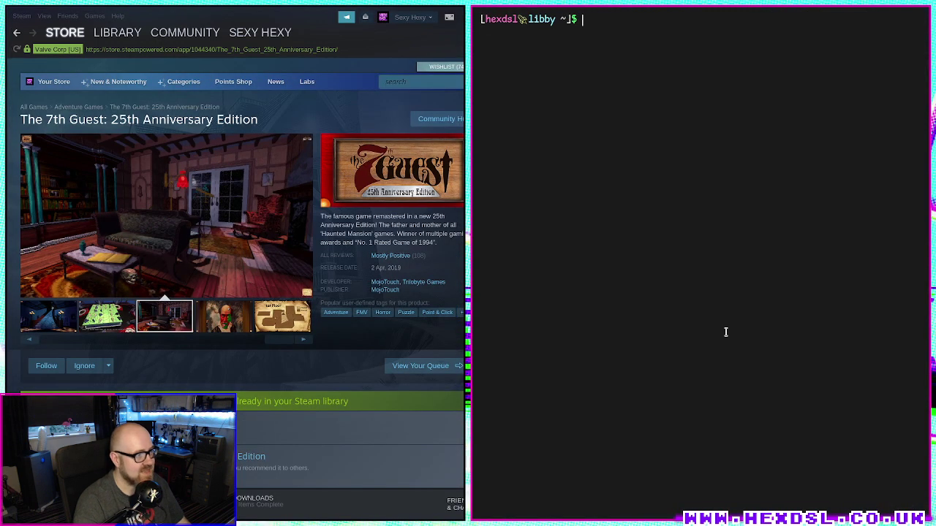
{"action": "type", "text": "protontrick"}
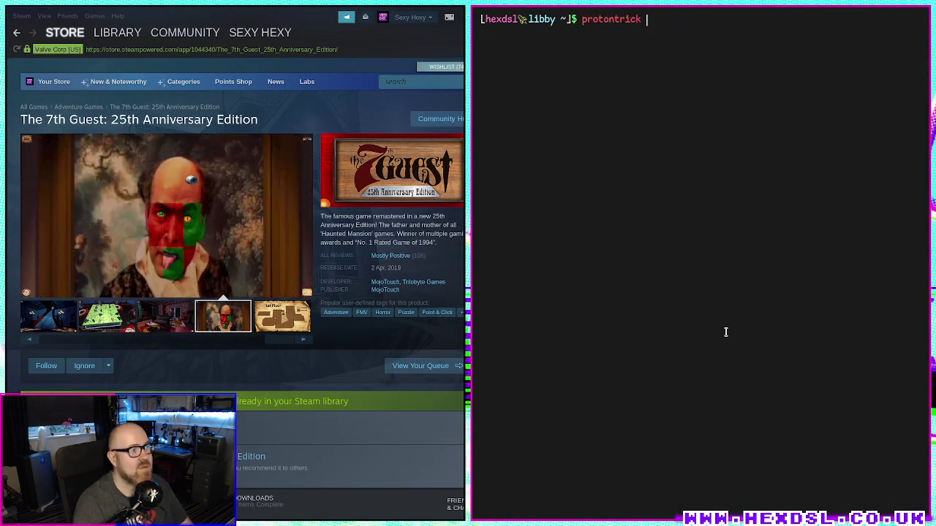
{"action": "type", "text": "s"}
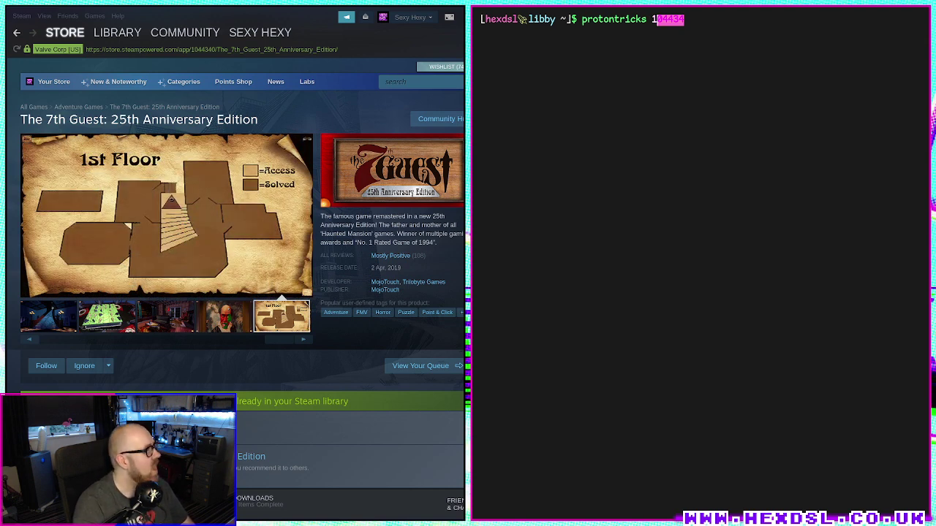
{"action": "type", "text": "1044340 "}
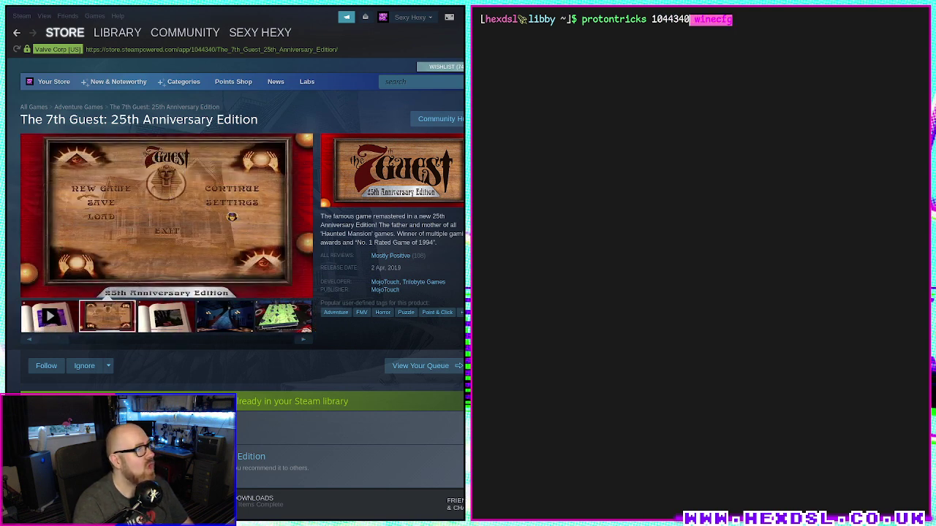
{"action": "type", "text": "wine"}
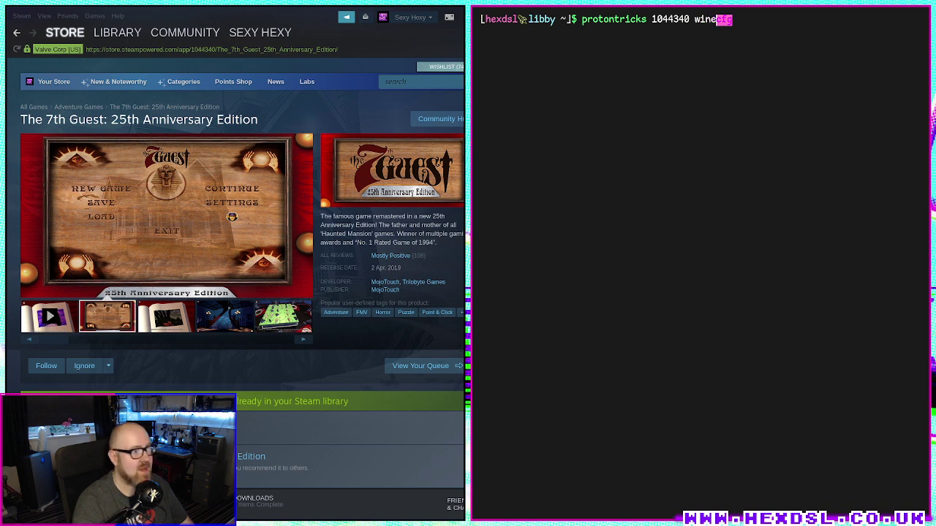
{"action": "type", "text": "cf"}
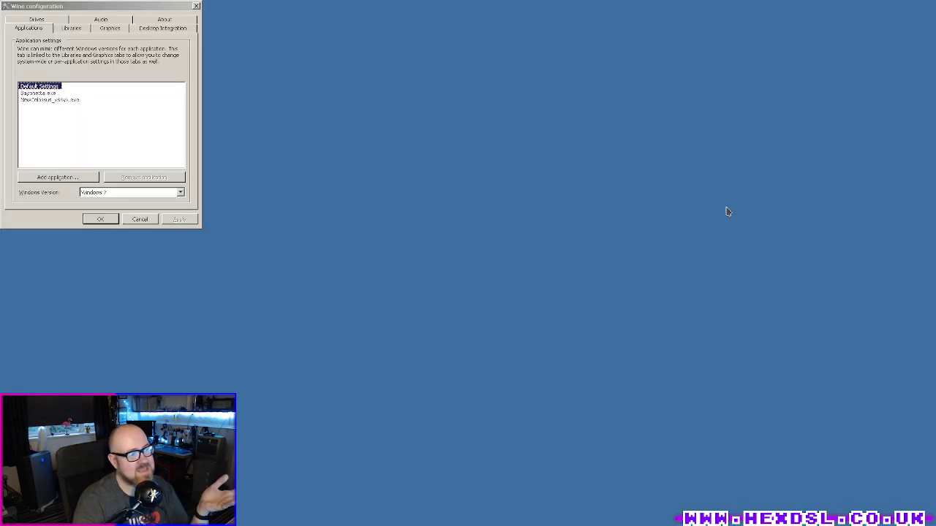
Step: Turn on a 1920x1080 emulated virtual desktop under Graphics, then close winecfg
{"action": "left_click_drag", "start_coordinate": [136, 7], "coordinate": [519, 90]}
{"action": "left_click", "coordinate": [481, 107]}
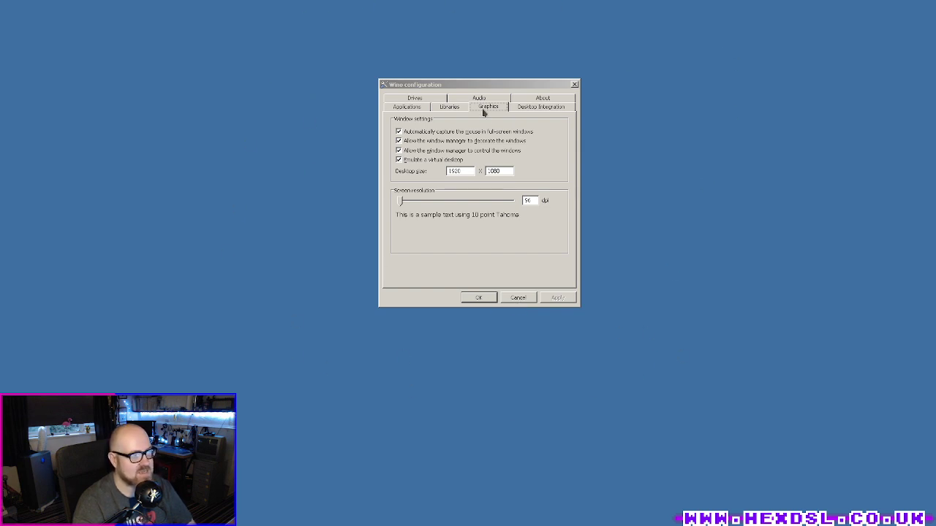
{"action": "left_click_drag", "start_coordinate": [482, 92], "coordinate": [538, 149]}
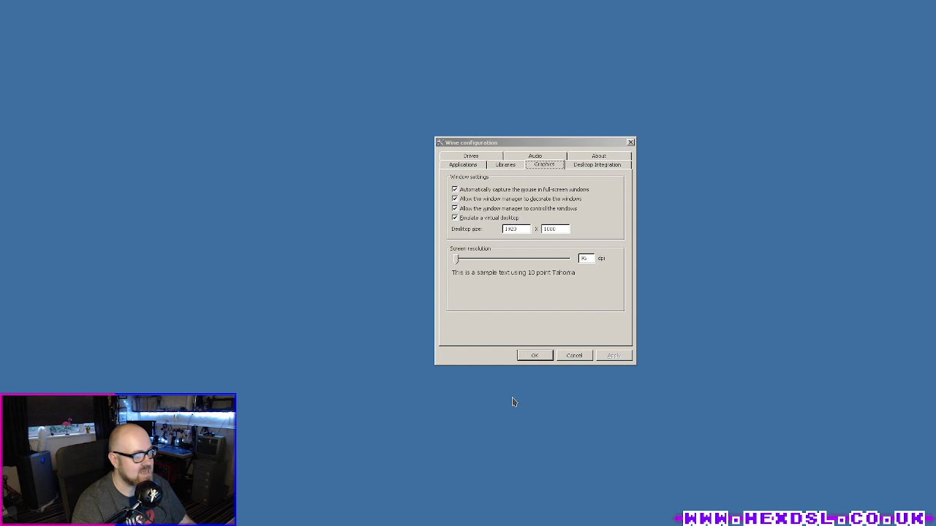
{"action": "left_click", "coordinate": [568, 357]}
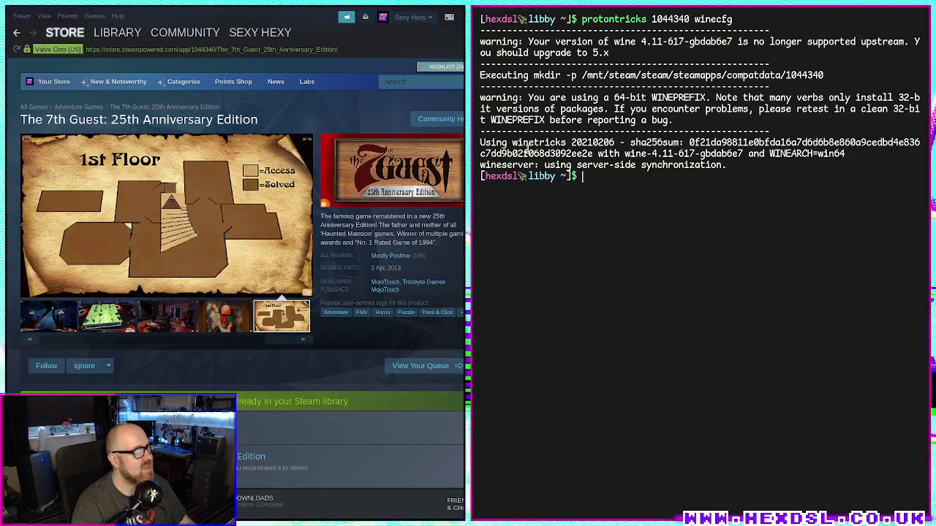
Step: Look up The Ascent's app ID 979690 via its Steam store page
{"action": "type", "text": "q"}
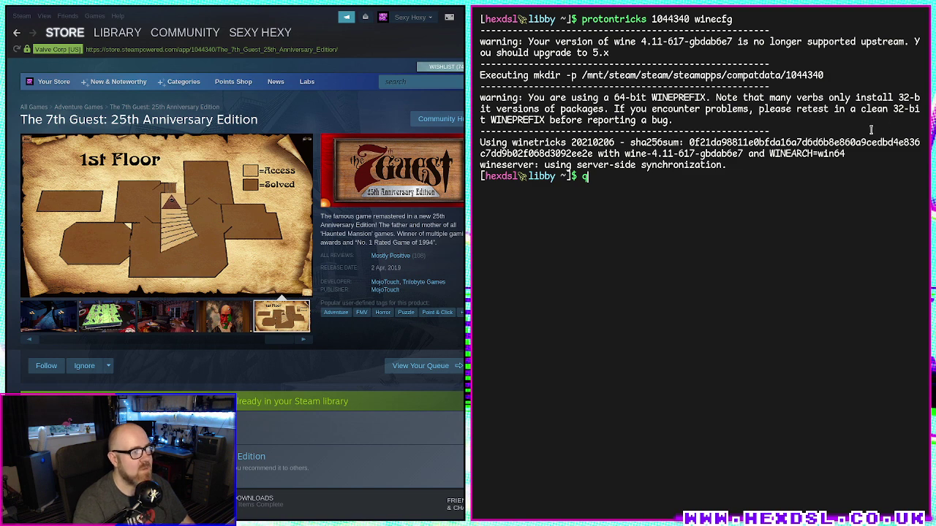
{"action": "left_click_drag", "start_coordinate": [727, 172], "coordinate": [703, 182]}
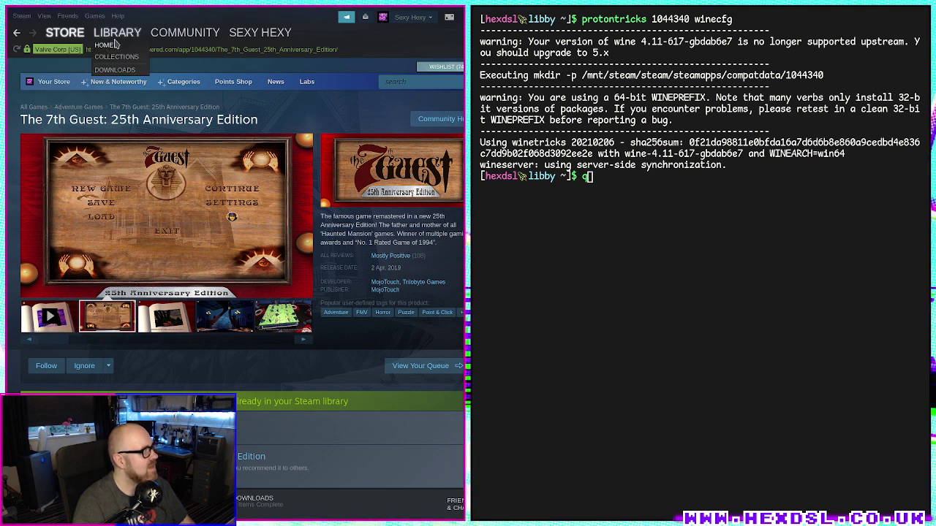
{"action": "left_click", "coordinate": [117, 33]}
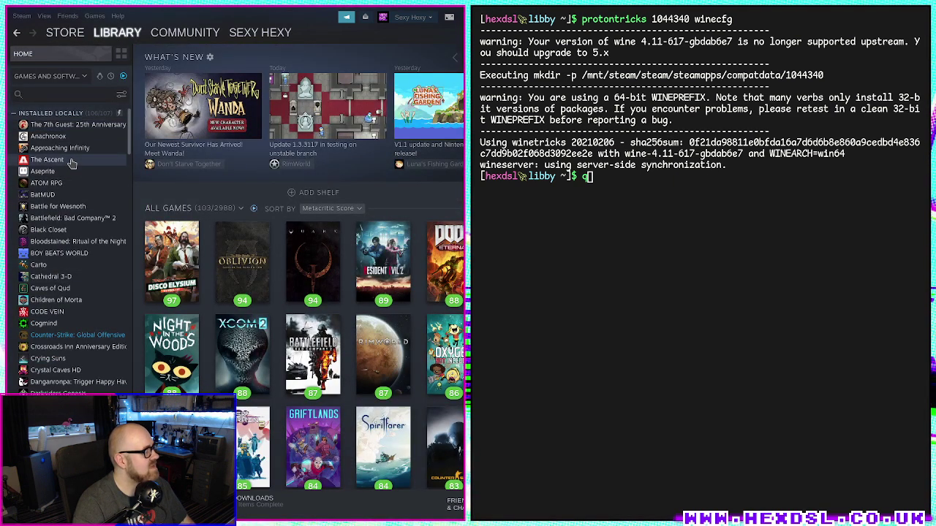
{"action": "left_click", "coordinate": [71, 161]}
{"action": "left_click", "coordinate": [529, 218]}
{"action": "left_click", "coordinate": [169, 203]}
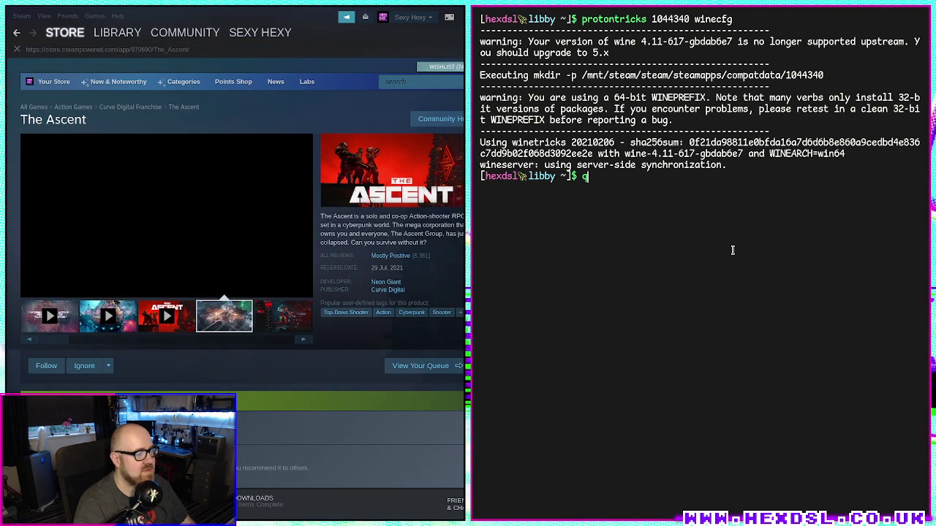
Step: Run 'protontricks 979690 winecfg' in the terminal
{"action": "type", "text": "proton"}
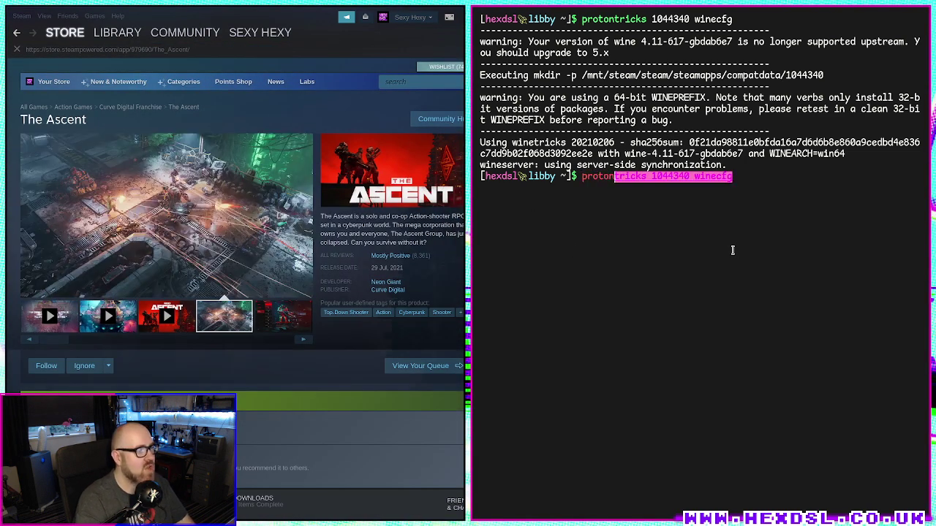
{"action": "type", "text": "tr"}
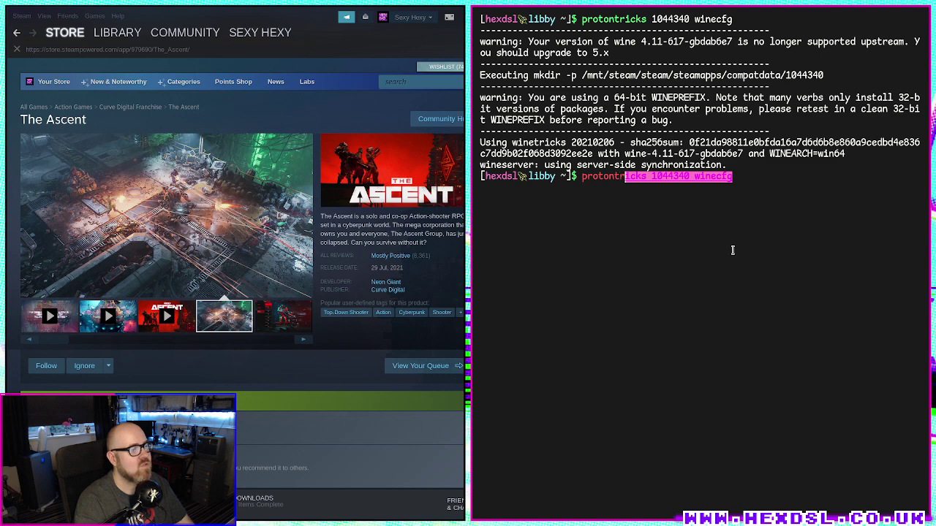
{"action": "type", "text": "icks"}
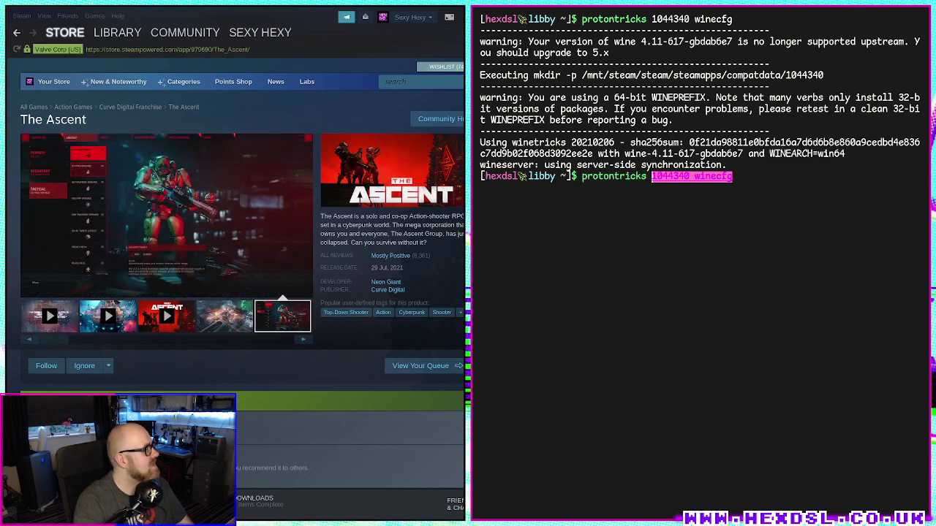
{"action": "type", "text": " 97"}
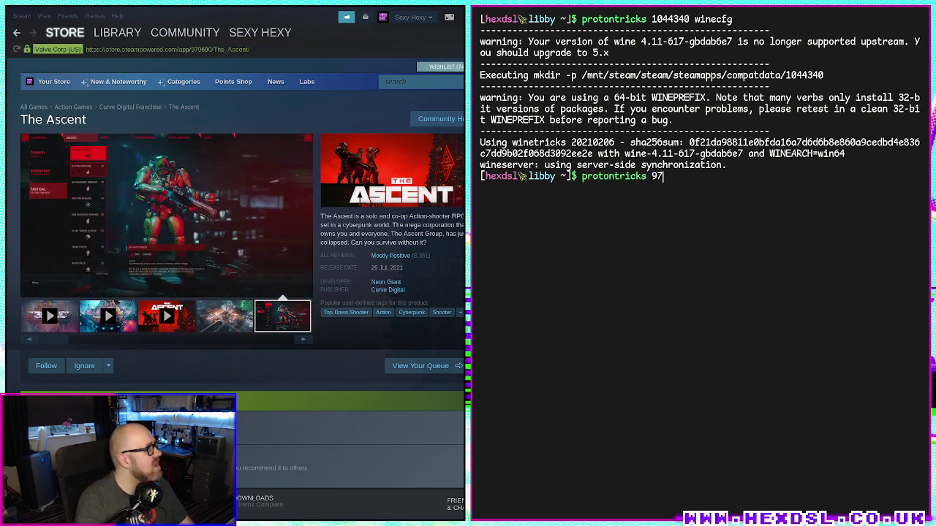
{"action": "key", "text": "BackSpace"}
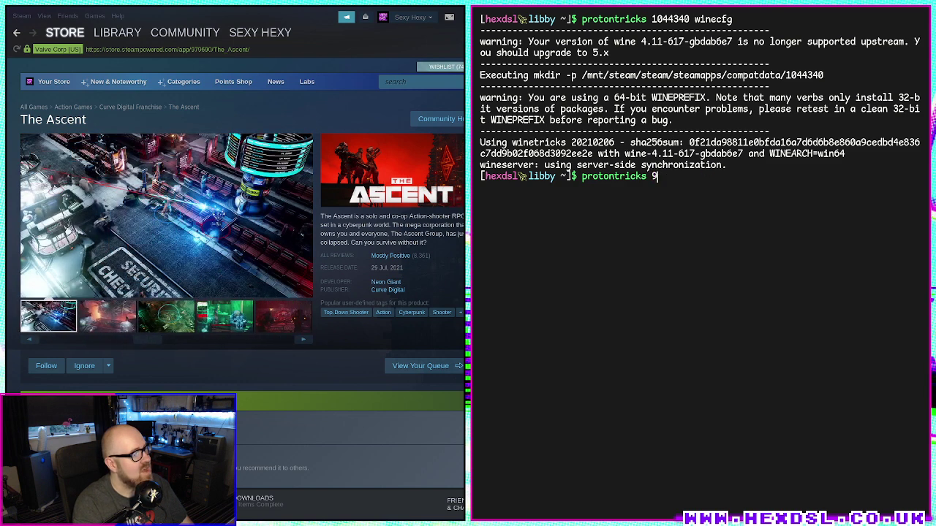
{"action": "type", "text": "79"}
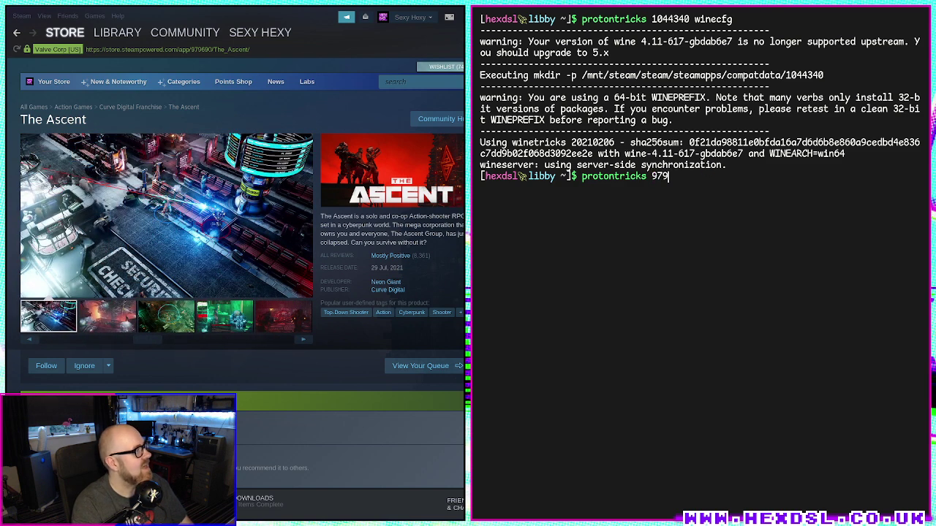
{"action": "type", "text": "69"}
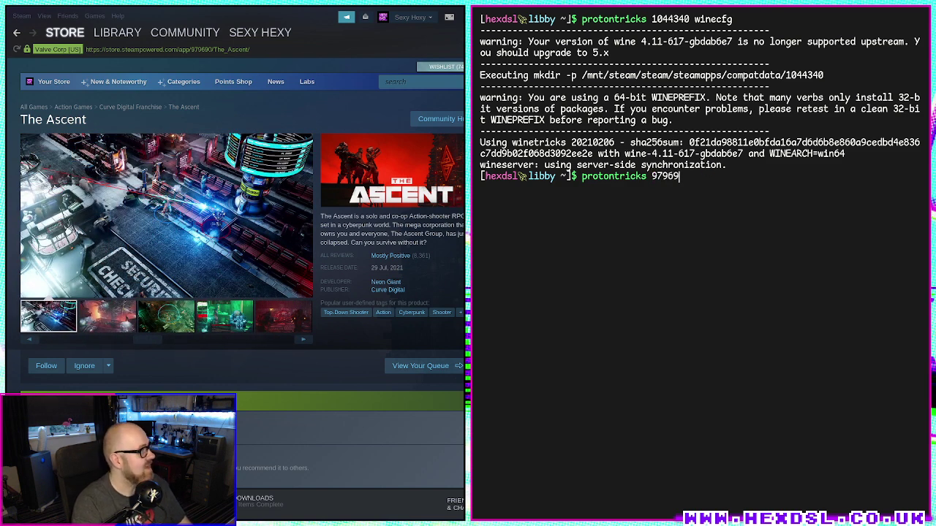
{"action": "type", "text": "0 "}
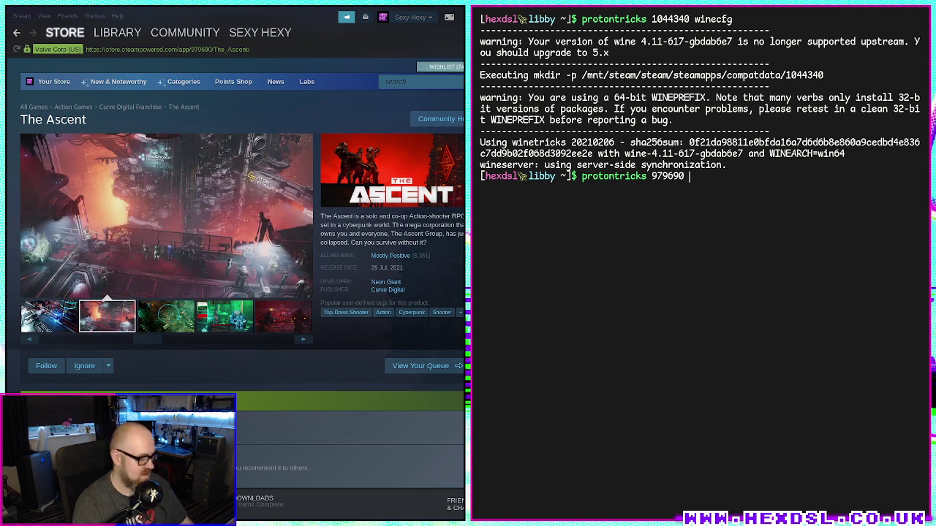
{"action": "type", "text": "winecfg"}
{"action": "key", "text": "Return"}
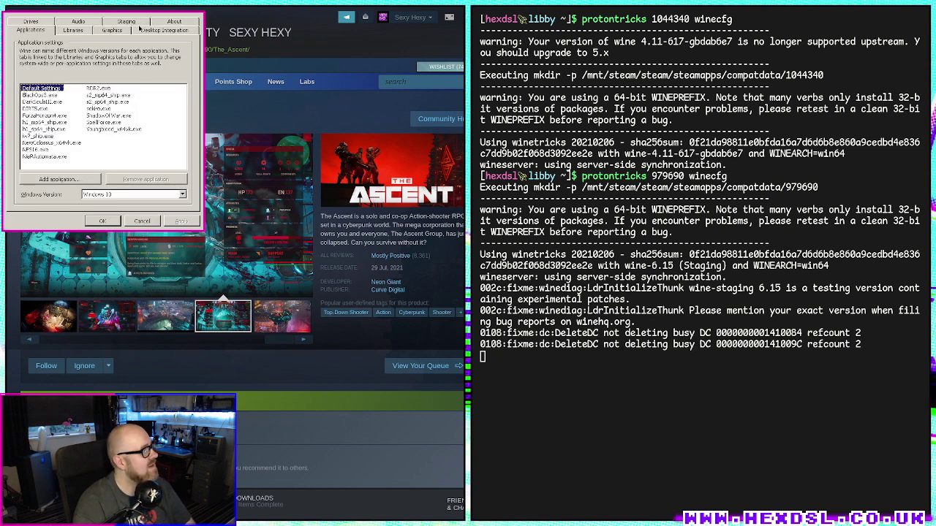
Step: Untick 'Emulate a virtual desktop' on the Graphics tab for The Ascent and save with OK
{"action": "left_click", "coordinate": [113, 30]}
{"action": "left_click", "coordinate": [31, 85]}
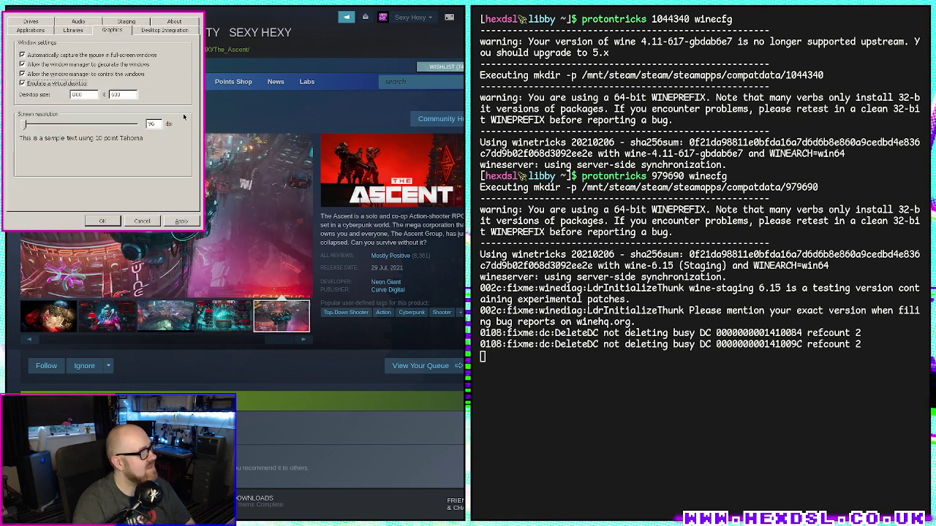
{"action": "left_click", "coordinate": [29, 87]}
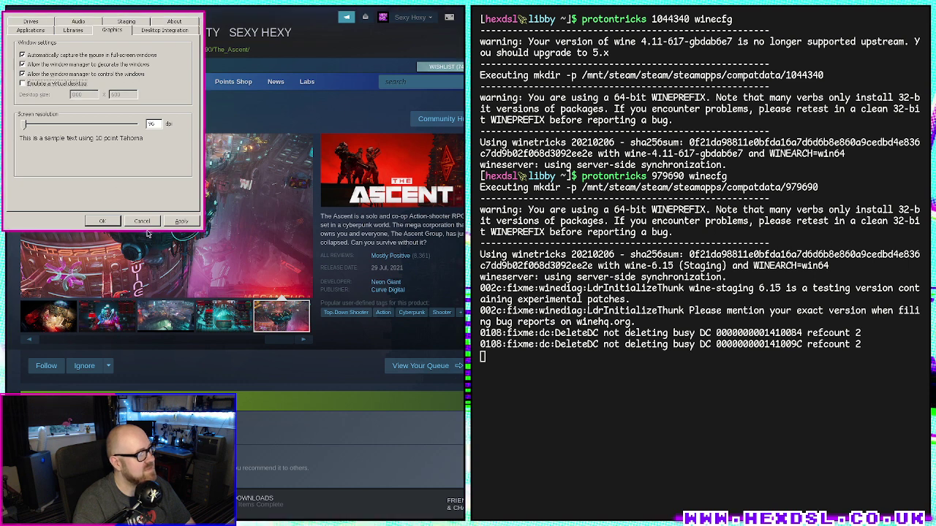
{"action": "left_click", "coordinate": [101, 221]}
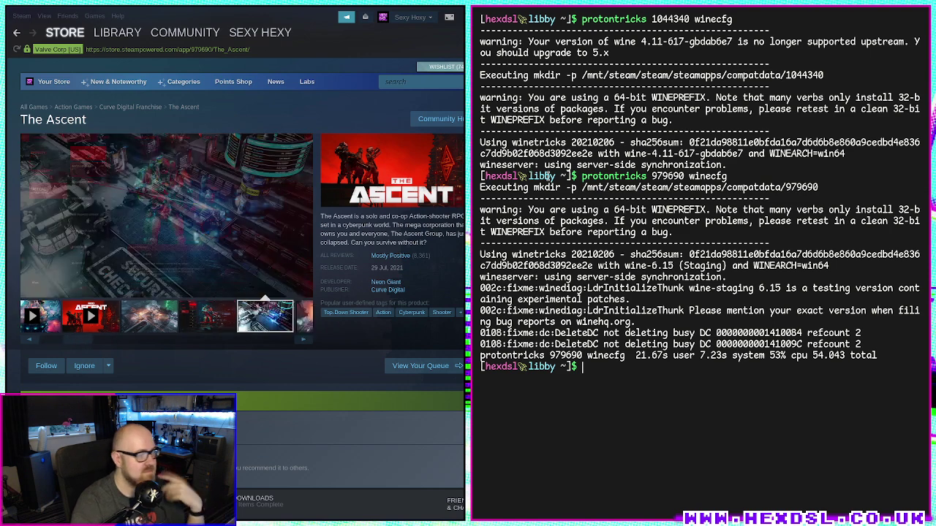
Step: Close the terminal and return to The 7th Guest's page in the Steam library
{"action": "type", "text": "q"}
{"action": "key", "text": "Return"}
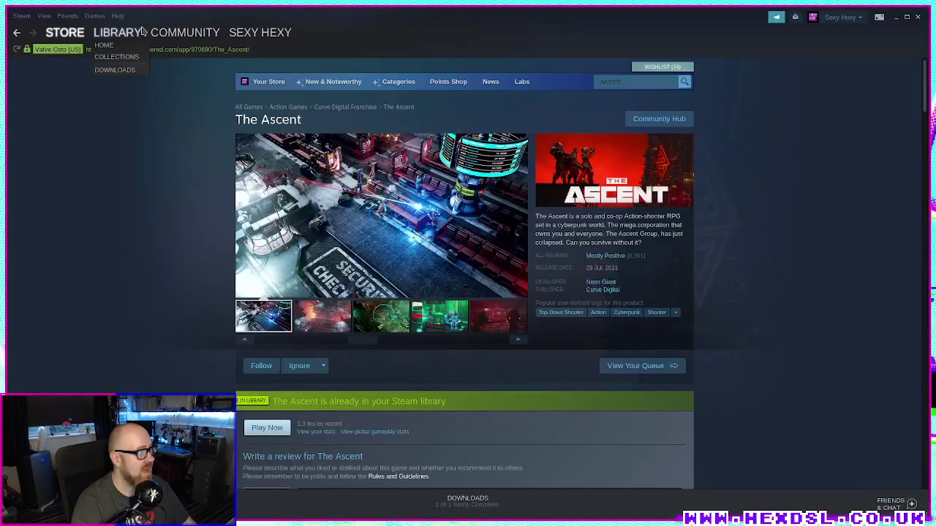
{"action": "left_click", "coordinate": [94, 15]}
{"action": "mouse_move", "coordinate": [117, 15]}
{"action": "left_click", "coordinate": [102, 34]}
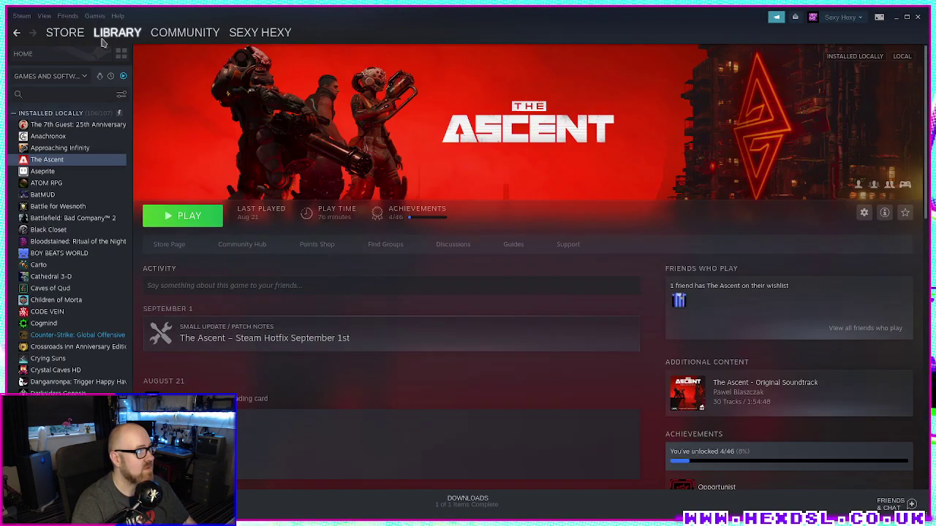
{"action": "left_click", "coordinate": [62, 128]}
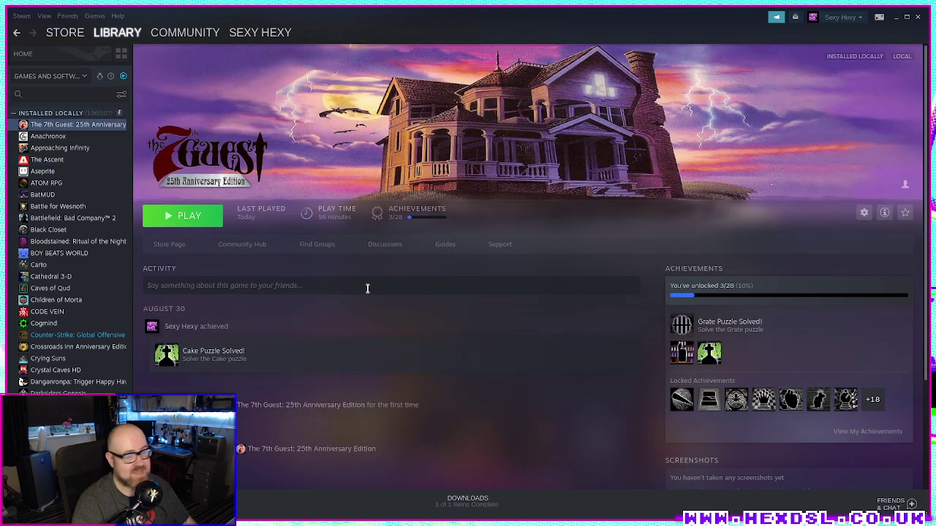